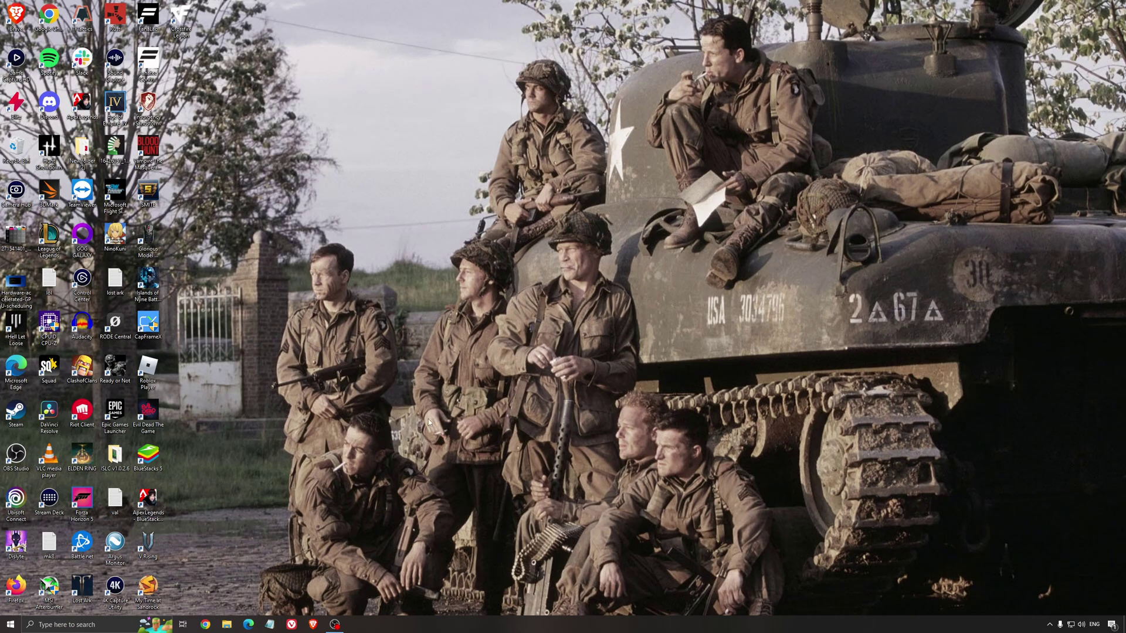
Confirm Game Mode is on and Xbox Game Bar and background capture recording are off
{"action": "left_click", "coordinate": [99, 625]}
{"action": "type", "text": "game mo"}
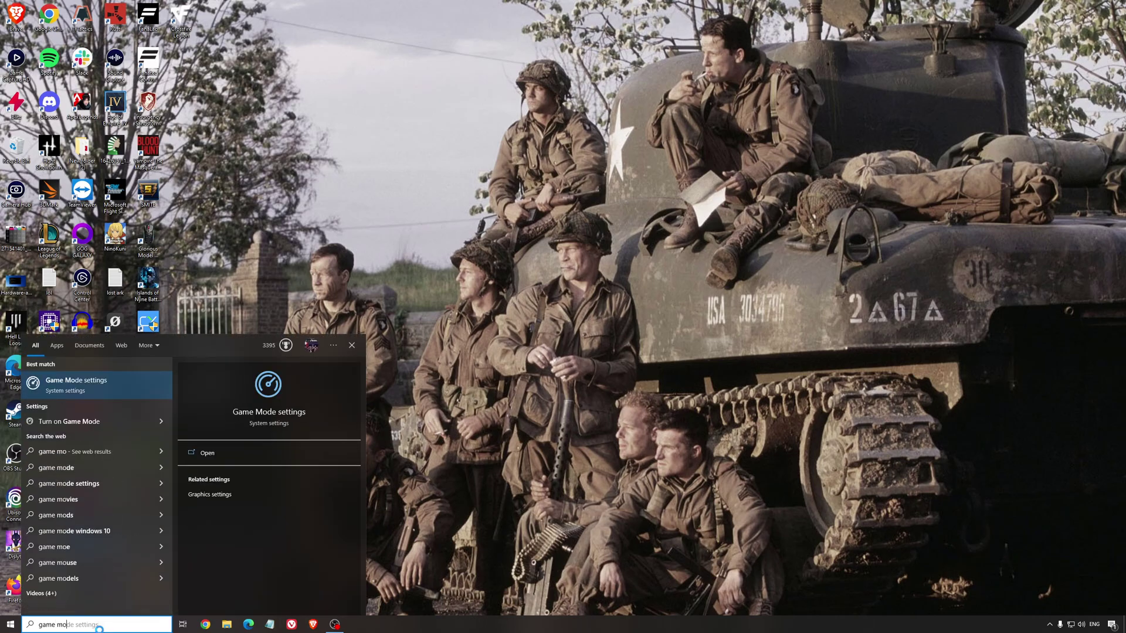
{"action": "key", "text": "Return"}
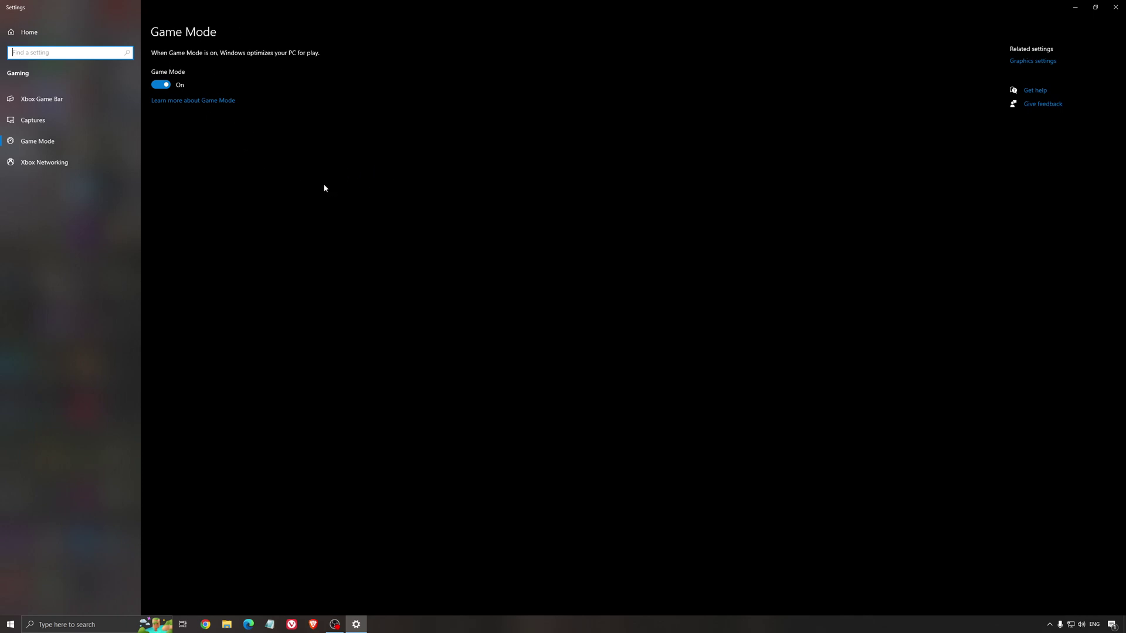
{"action": "left_click", "coordinate": [74, 108]}
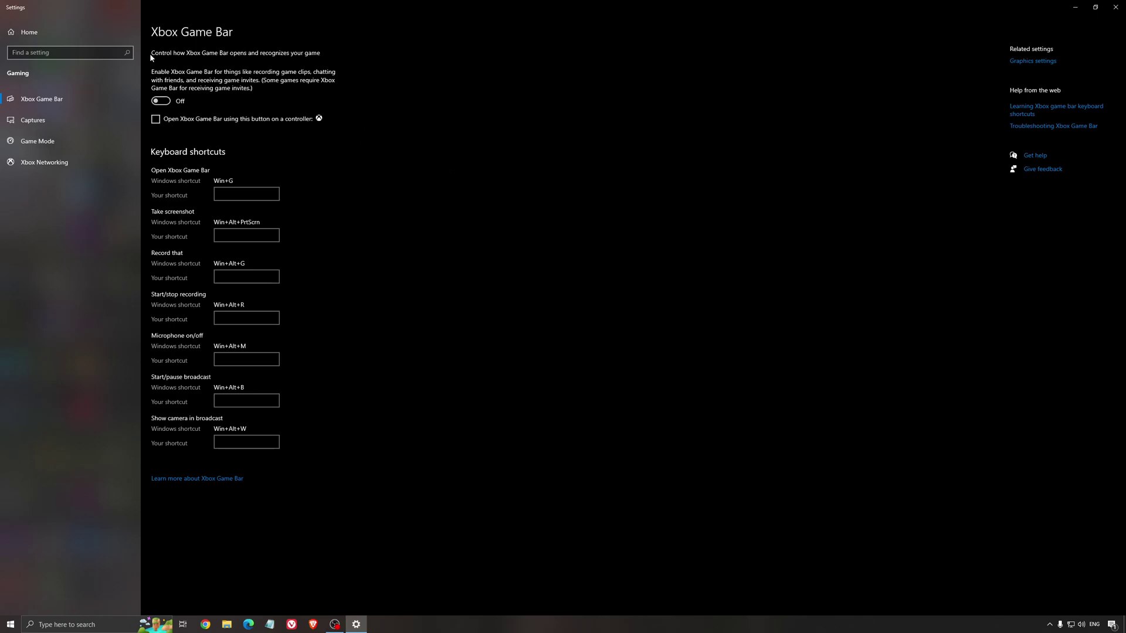
{"action": "left_click", "coordinate": [52, 121]}
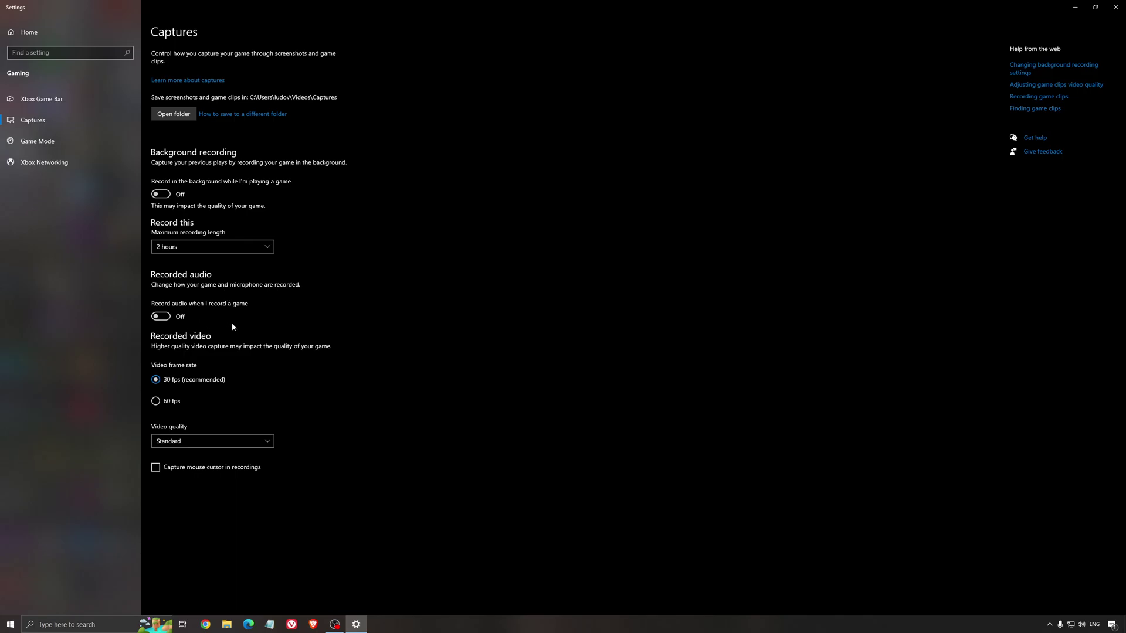
View the Hardware-accelerated GPU scheduling screenshot in Photos, then return to the desktop
{"action": "left_click", "coordinate": [1116, 7]}
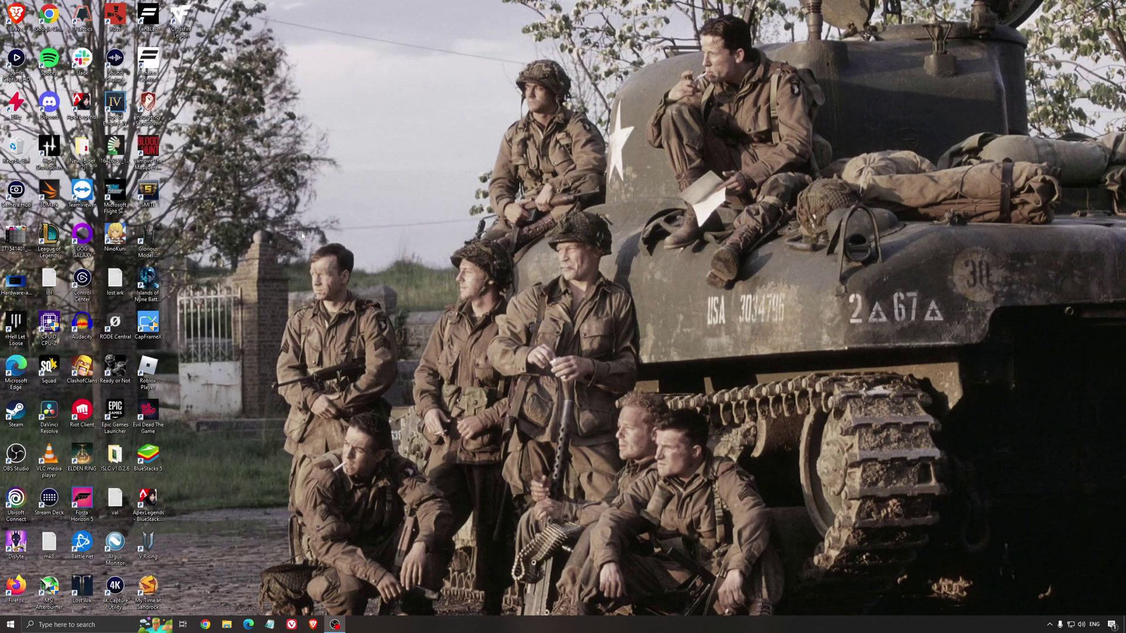
{"action": "double_click", "coordinate": [15, 282]}
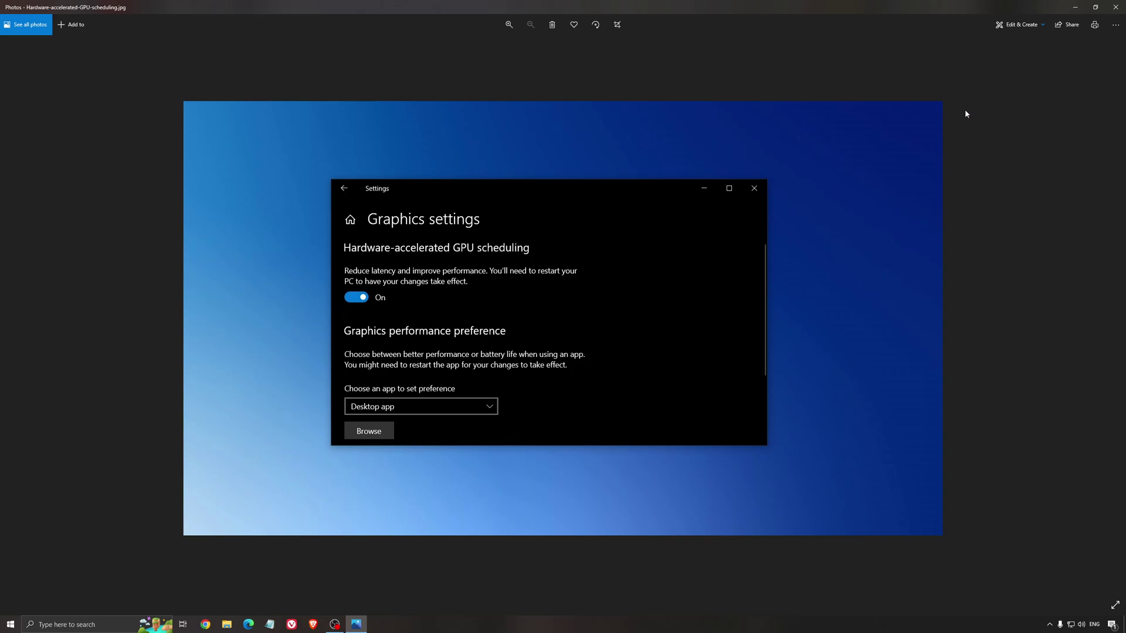
{"action": "left_click", "coordinate": [1115, 7]}
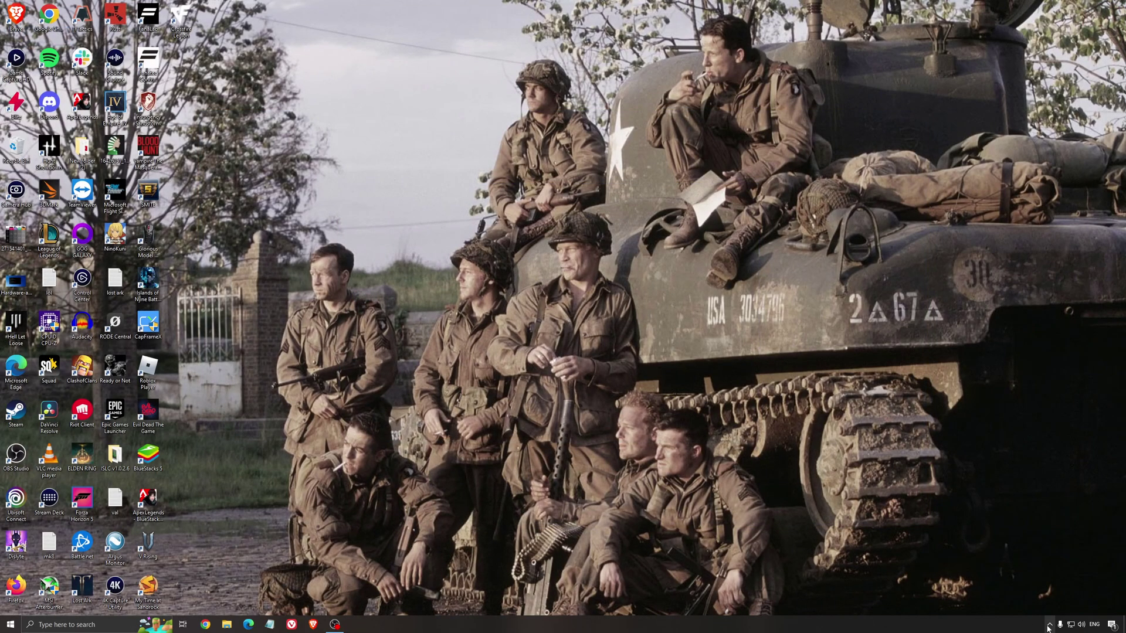
Confirm AMD driver 22.5.2 is up to date and list the 23 installed games
{"action": "left_click", "coordinate": [1049, 625]}
{"action": "left_click", "coordinate": [1059, 589]}
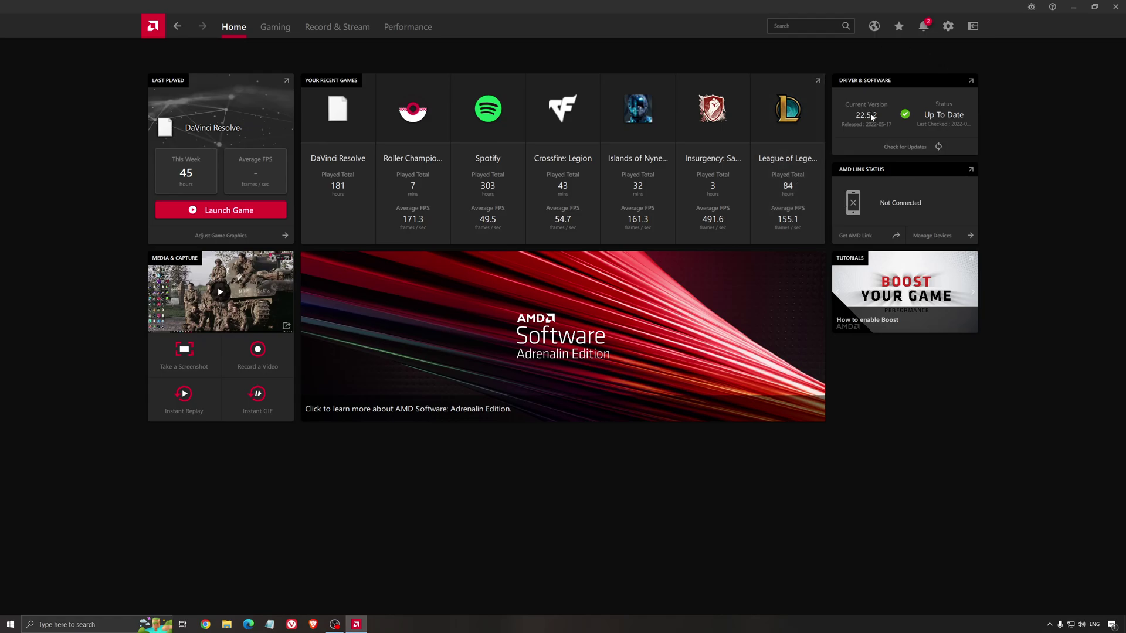
{"action": "left_click", "coordinate": [903, 148]}
{"action": "left_click", "coordinate": [283, 32]}
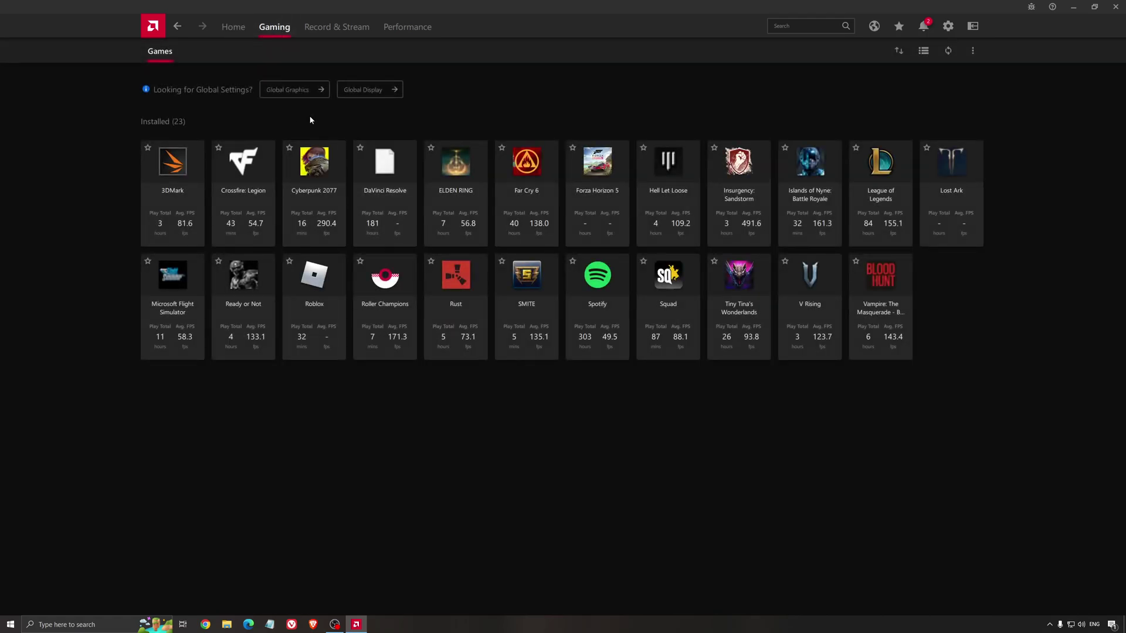
Show Global Graphics with the Custom profile and Radeon Chill at 168 FPS
{"action": "left_click", "coordinate": [320, 89]}
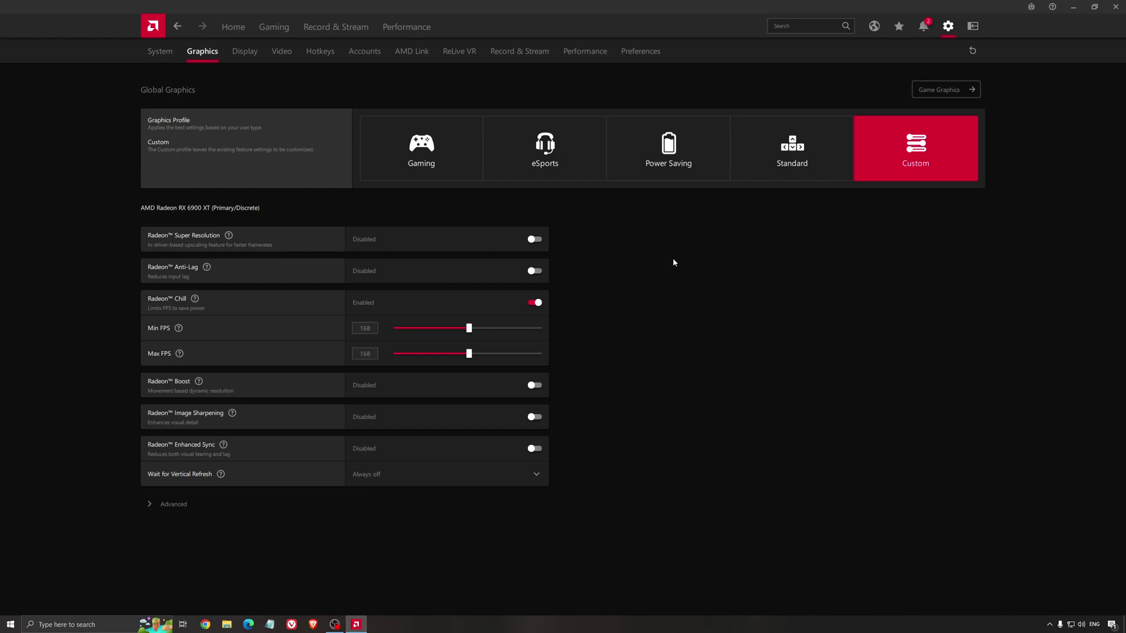
Confirm the High performance power plan is active in Power Options, then close Control Panel
{"action": "left_click", "coordinate": [1114, 9]}
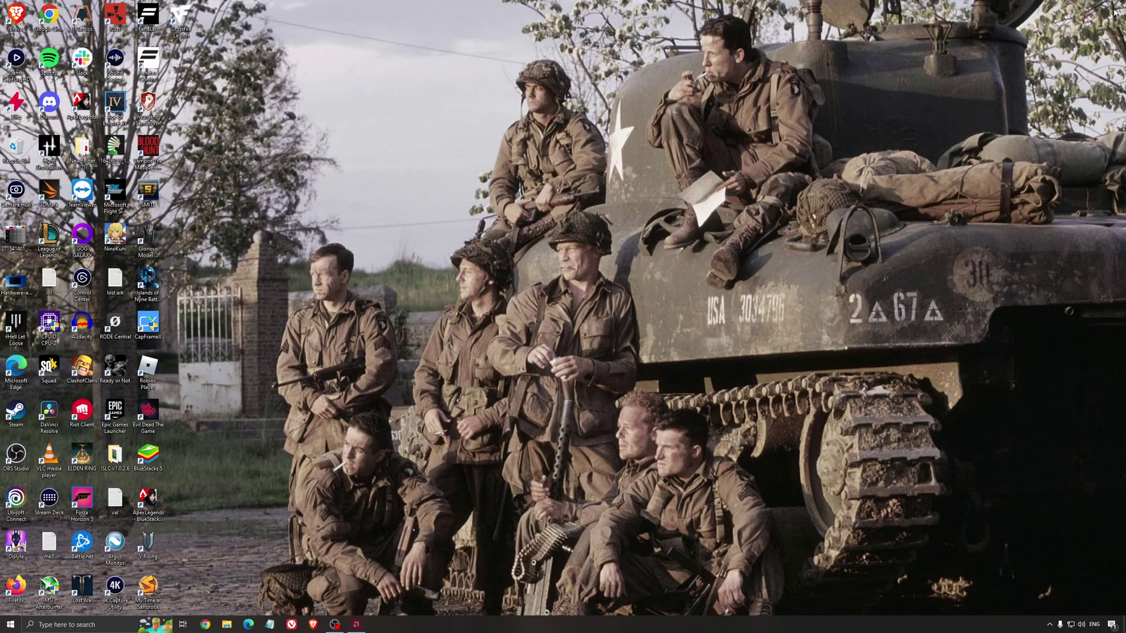
{"action": "left_click", "coordinate": [109, 627]}
{"action": "type", "text": "task"}
{"action": "key", "text": "Return"}
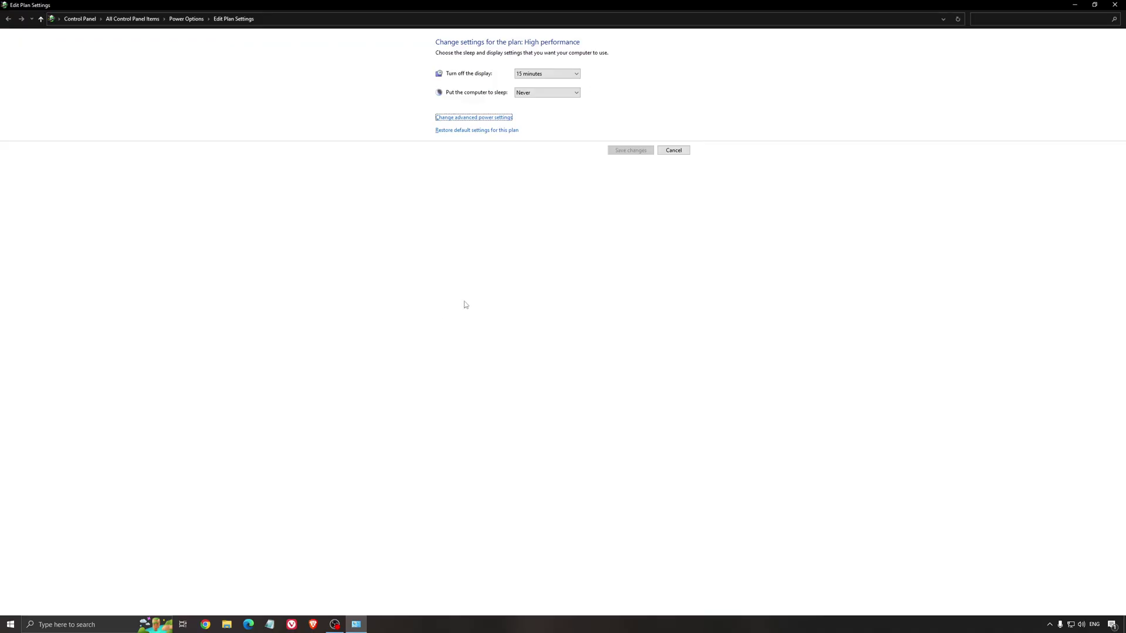
{"action": "left_click", "coordinate": [193, 23]}
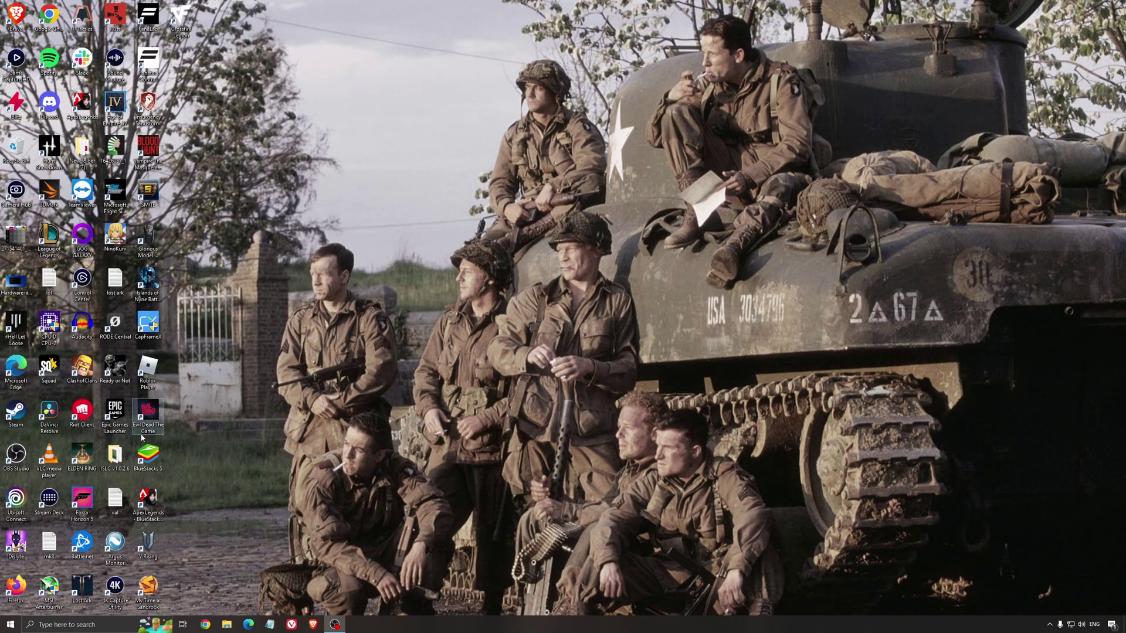
Run ISLC with 1024 MB list and 16000 MB free-memory thresholds, minimized to tray
{"action": "double_click", "coordinate": [115, 455]}
{"action": "left_click", "coordinate": [156, 99]}
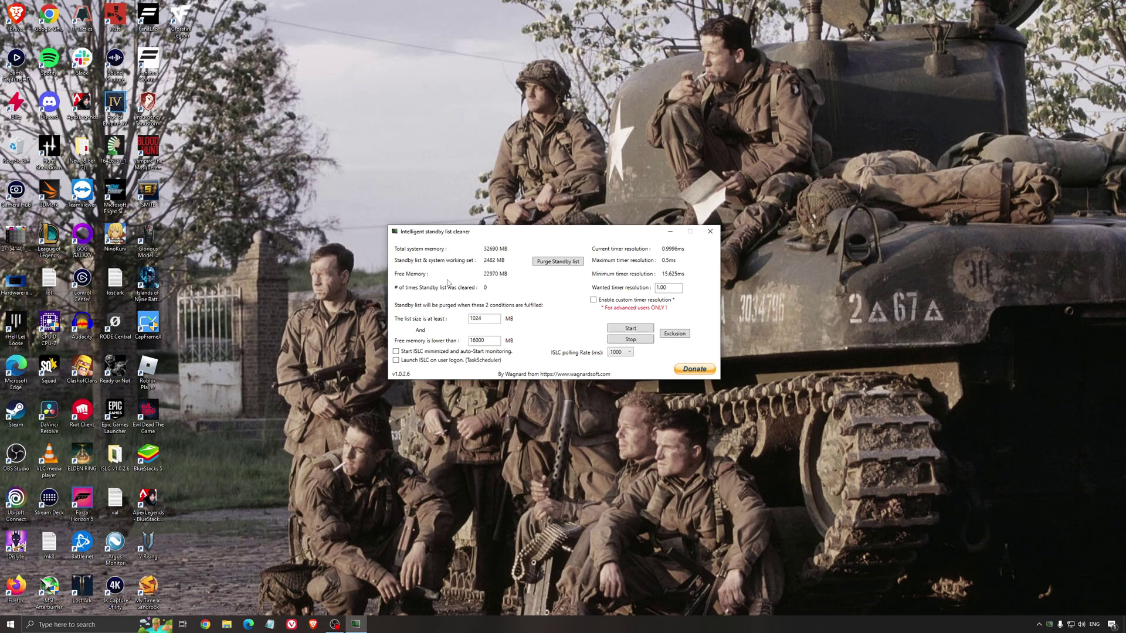
{"action": "left_click_drag", "start_coordinate": [474, 232], "coordinate": [469, 238]}
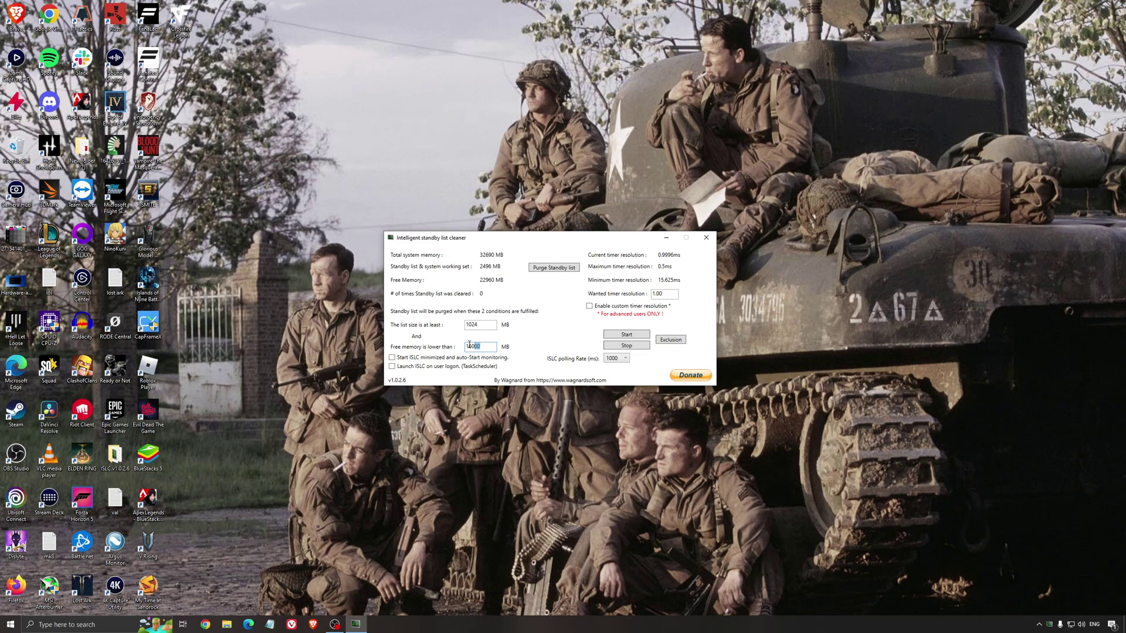
{"action": "left_click_drag", "start_coordinate": [478, 347], "coordinate": [425, 347]}
{"action": "left_click", "coordinate": [627, 333]}
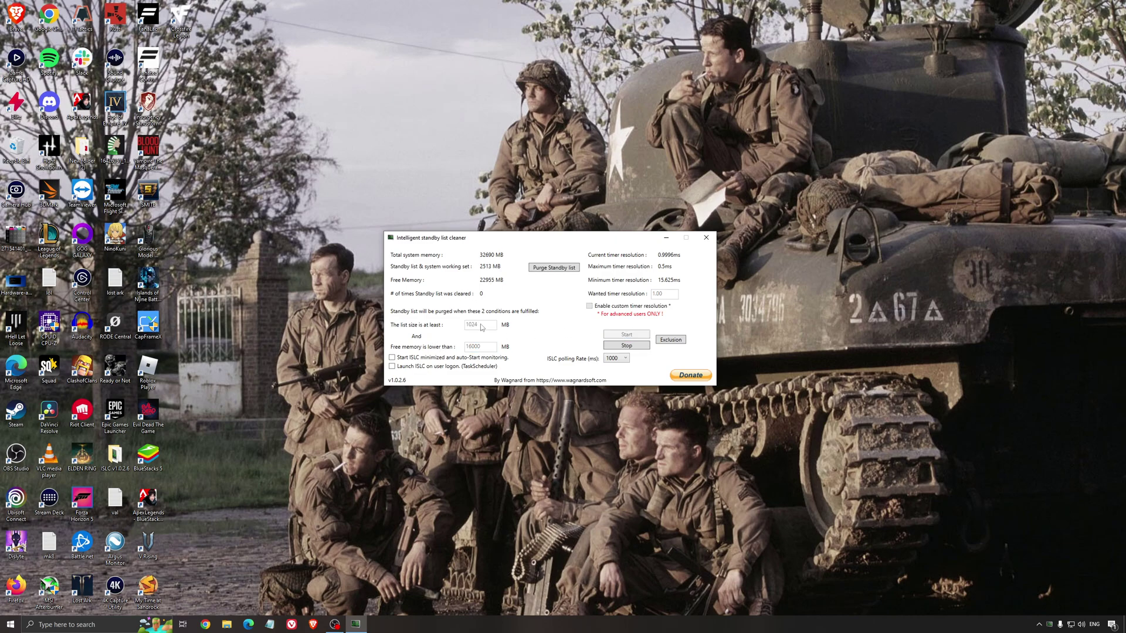
{"action": "left_click_drag", "start_coordinate": [591, 238], "coordinate": [624, 236]}
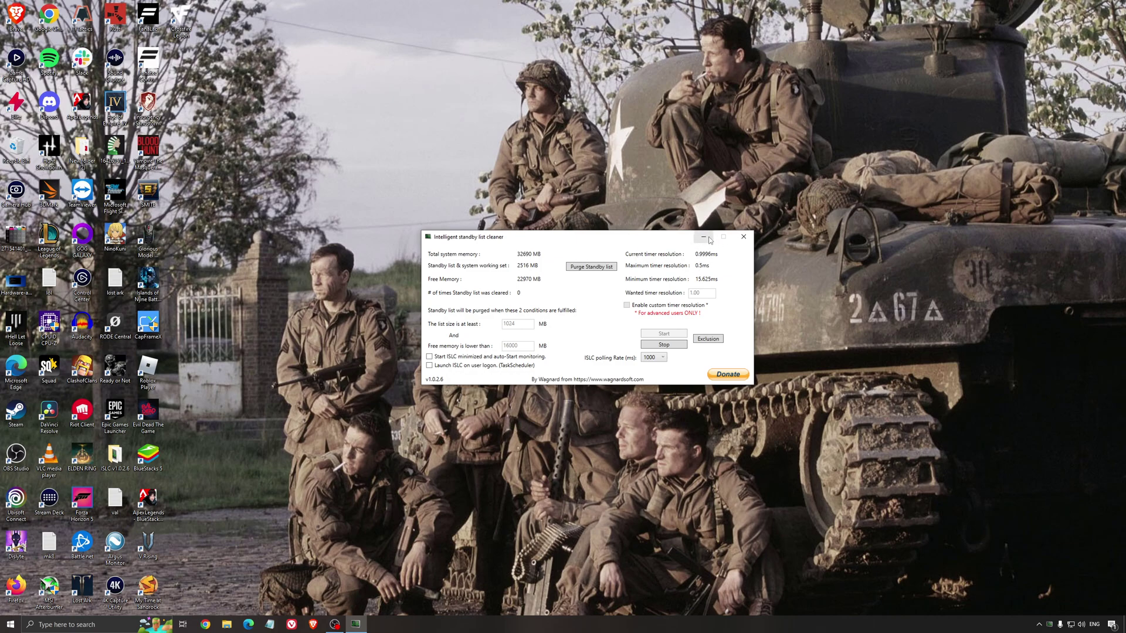
{"action": "left_click", "coordinate": [699, 237]}
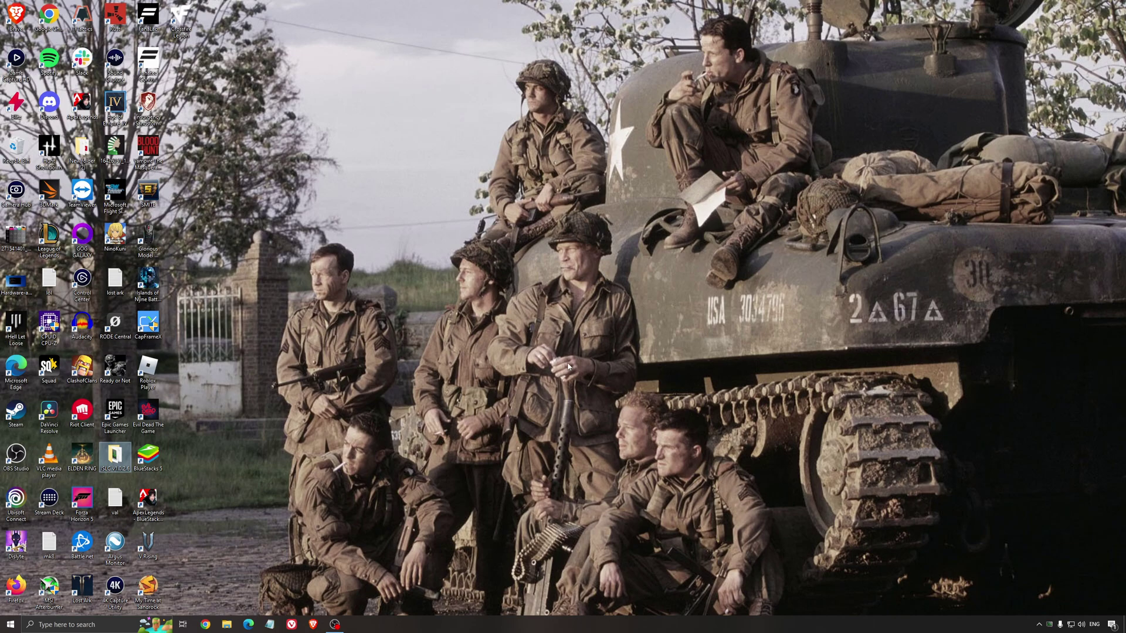
Deselect the desktop icon and launch Marauders to its welcome main menu
{"action": "left_click", "coordinate": [544, 324]}
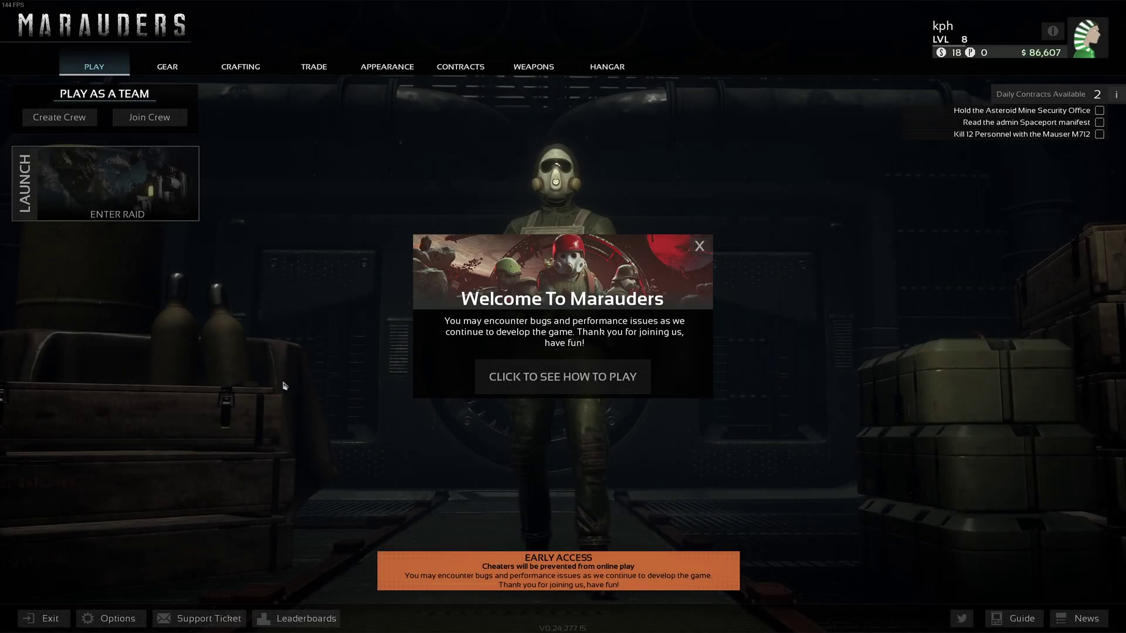
Show Marauders' Video options scrolled up to the Fullscreen window mode setting
{"action": "left_click", "coordinate": [112, 619]}
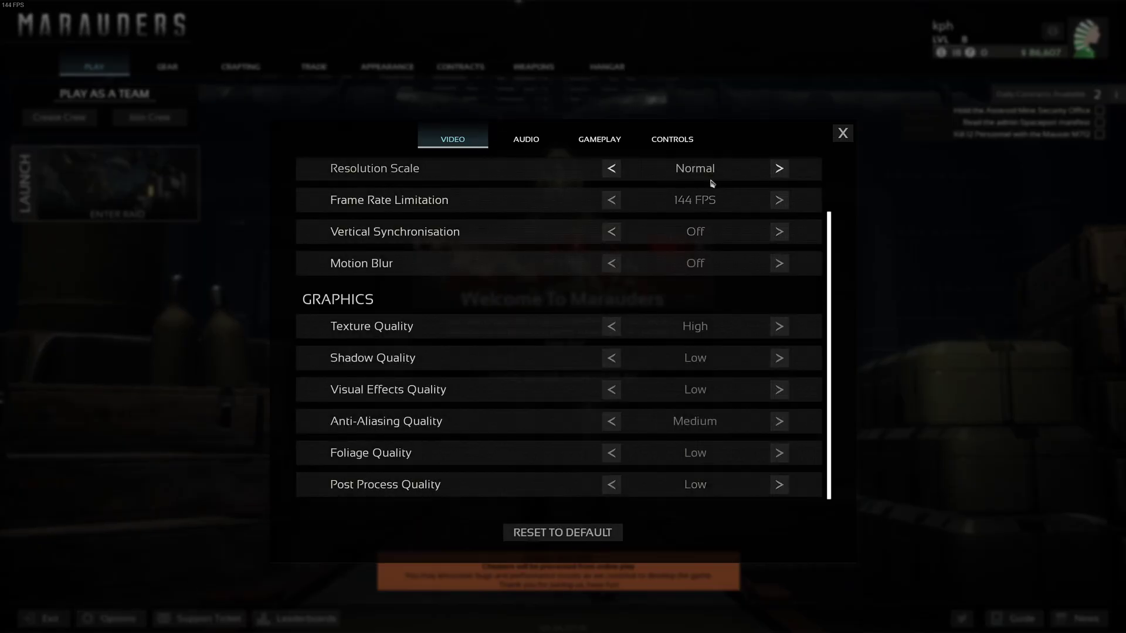
{"action": "scroll", "coordinate": [712, 181], "scroll_direction": "up", "scroll_amount": 2}
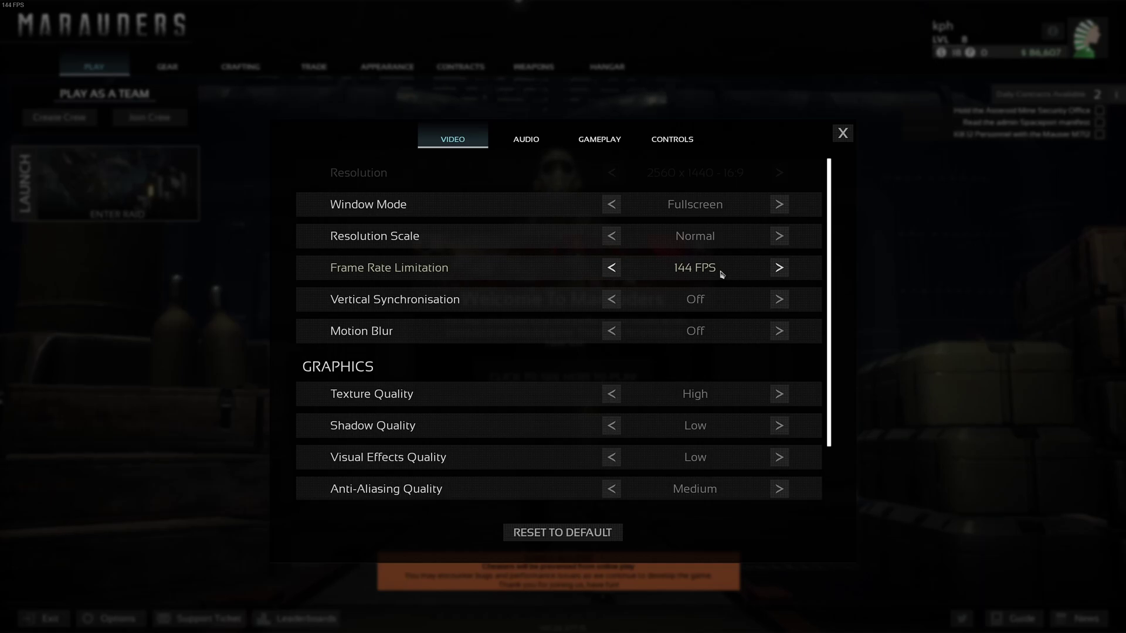
{"action": "left_click", "coordinate": [611, 269]}
{"action": "left_click", "coordinate": [611, 269]}
{"action": "left_click", "coordinate": [611, 268]}
{"action": "left_click", "coordinate": [781, 271]}
{"action": "left_click", "coordinate": [780, 271]}
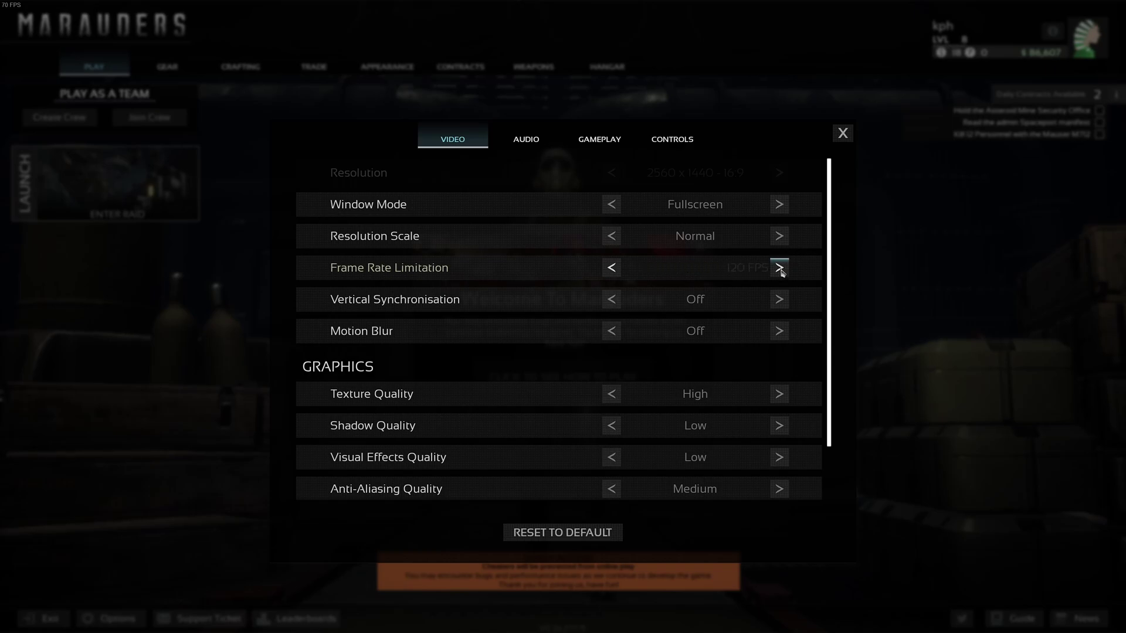
{"action": "left_click", "coordinate": [781, 272]}
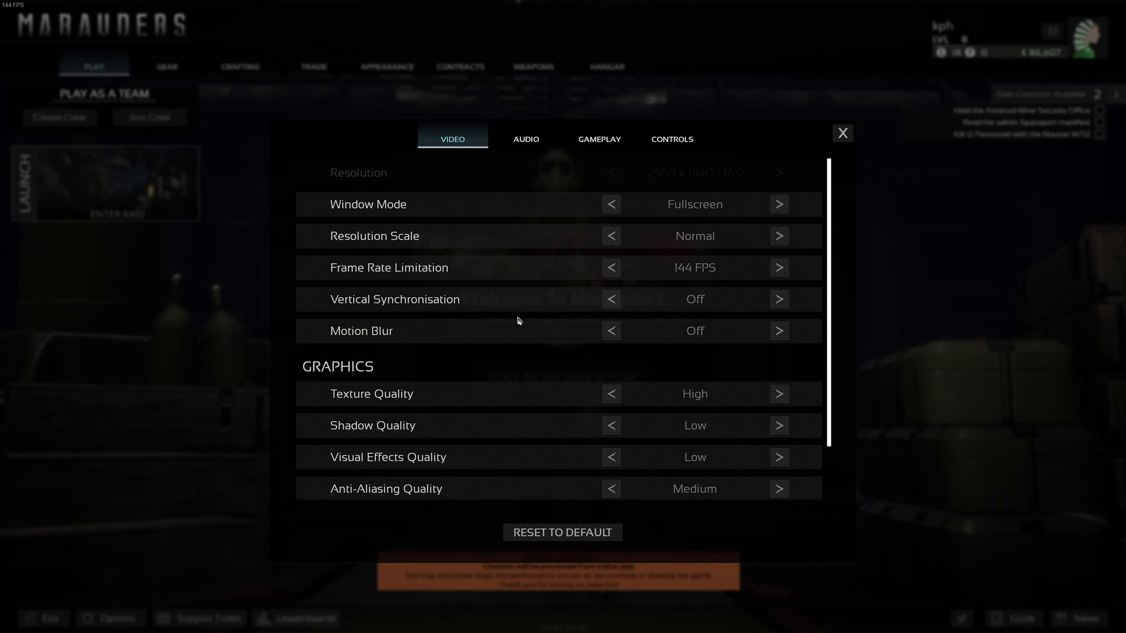
{"action": "scroll", "coordinate": [735, 344], "scroll_direction": "down", "scroll_amount": 2}
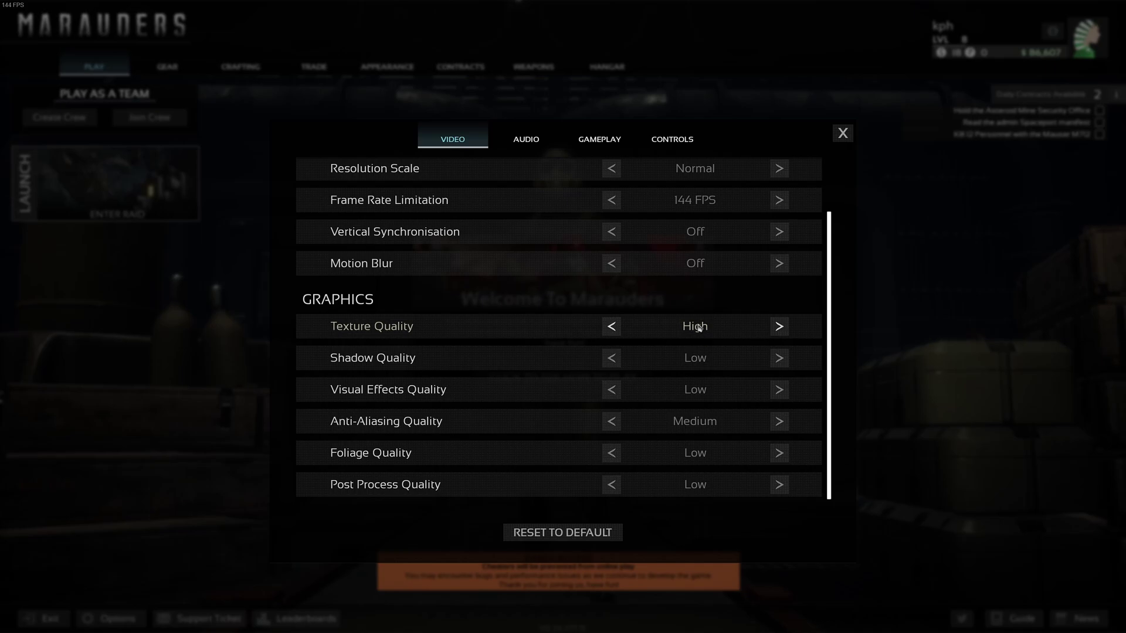
{"action": "left_click", "coordinate": [614, 328]}
{"action": "left_click", "coordinate": [612, 327]}
{"action": "left_click", "coordinate": [778, 332]}
{"action": "left_click", "coordinate": [779, 331]}
{"action": "left_click", "coordinate": [779, 358]}
{"action": "left_click", "coordinate": [779, 358]}
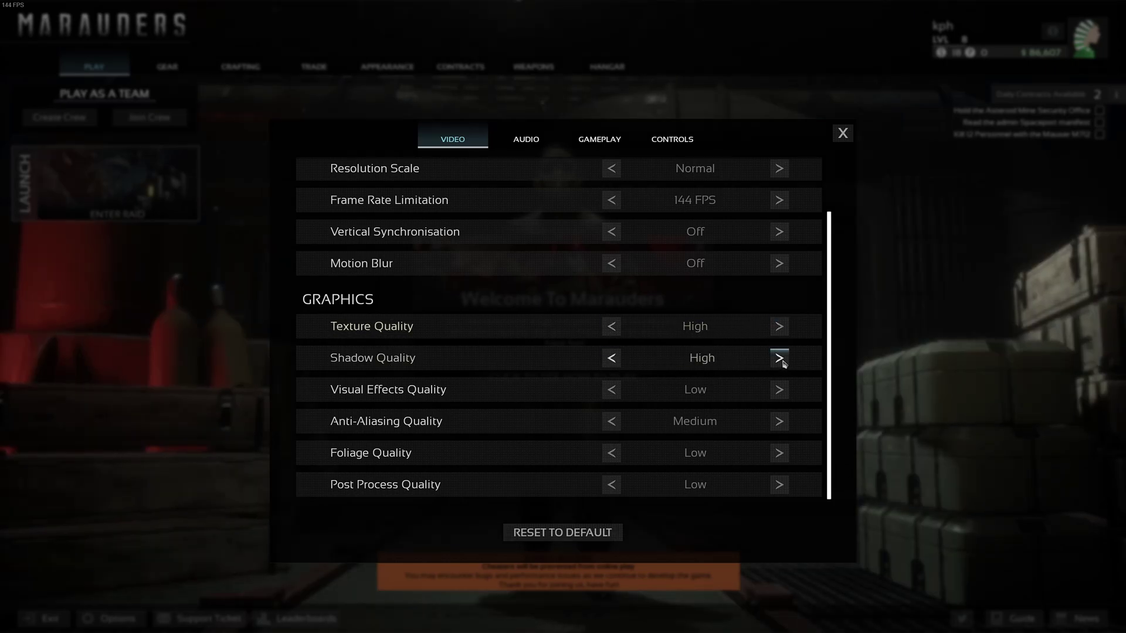
{"action": "left_click", "coordinate": [780, 358]}
{"action": "left_click", "coordinate": [614, 360]}
{"action": "left_click", "coordinate": [620, 362]}
{"action": "left_click", "coordinate": [620, 362]}
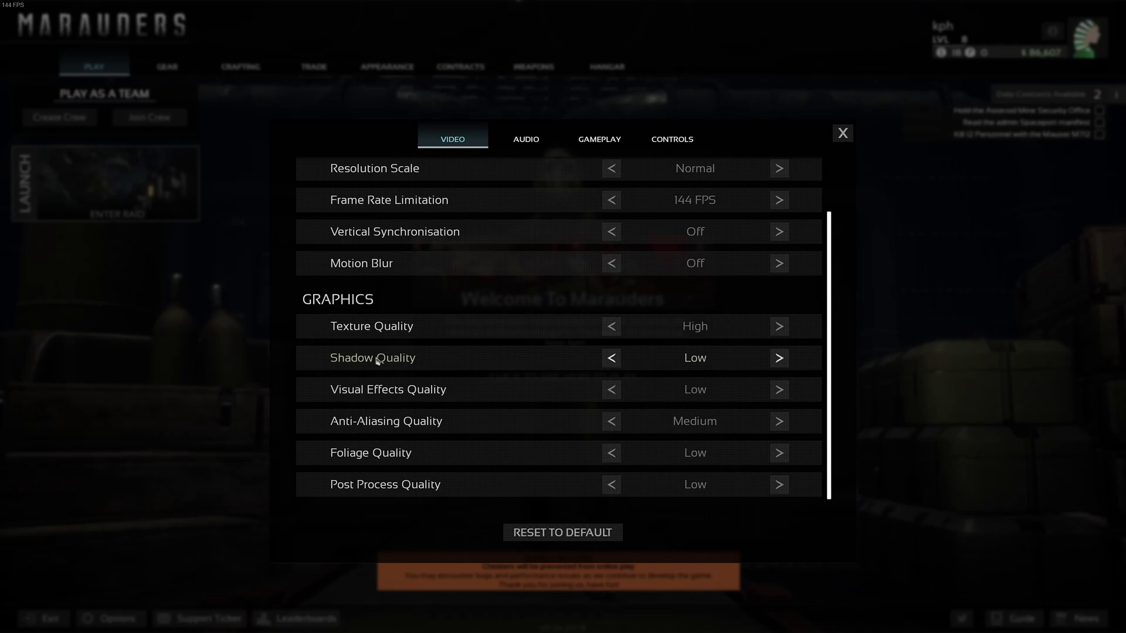
{"action": "left_click", "coordinate": [780, 358]}
{"action": "left_click", "coordinate": [780, 358]}
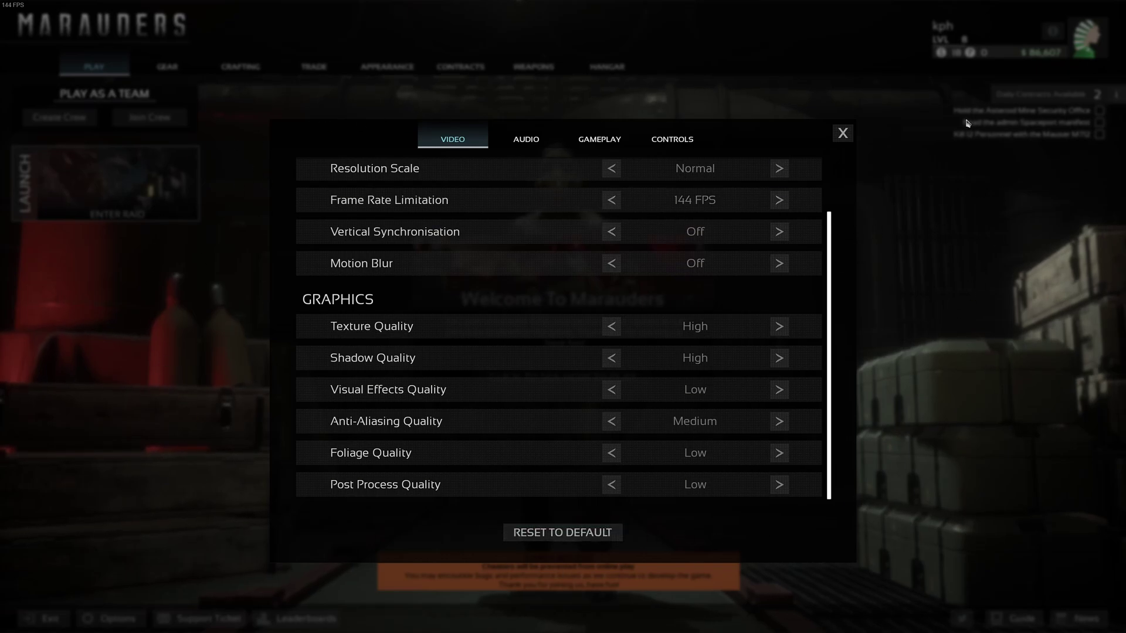
{"action": "left_click", "coordinate": [613, 360]}
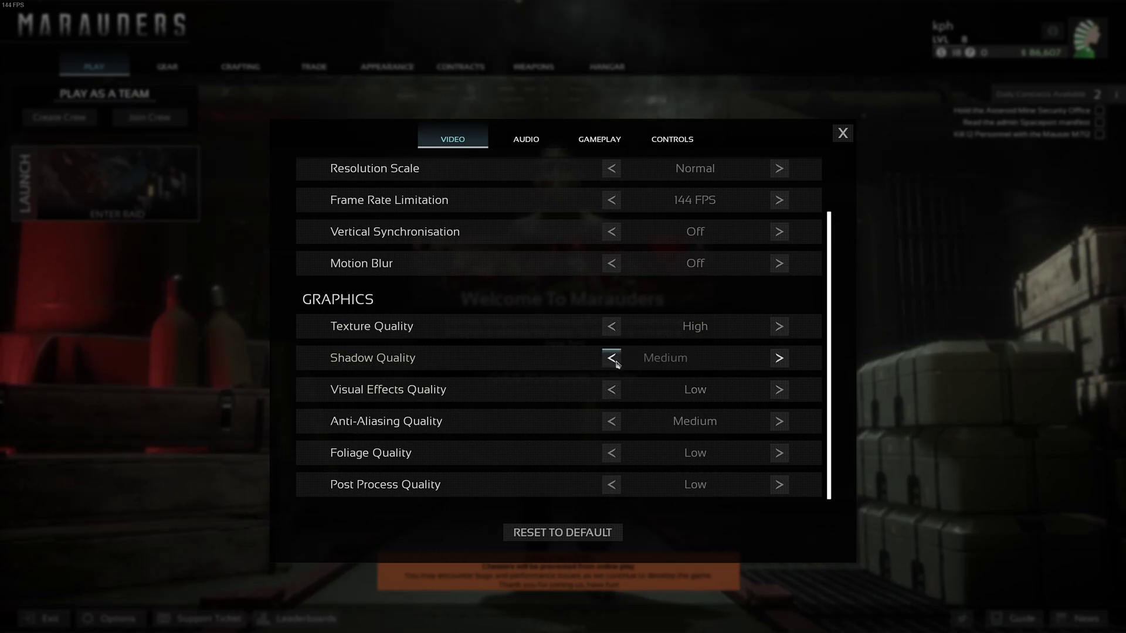
{"action": "left_click", "coordinate": [613, 360]}
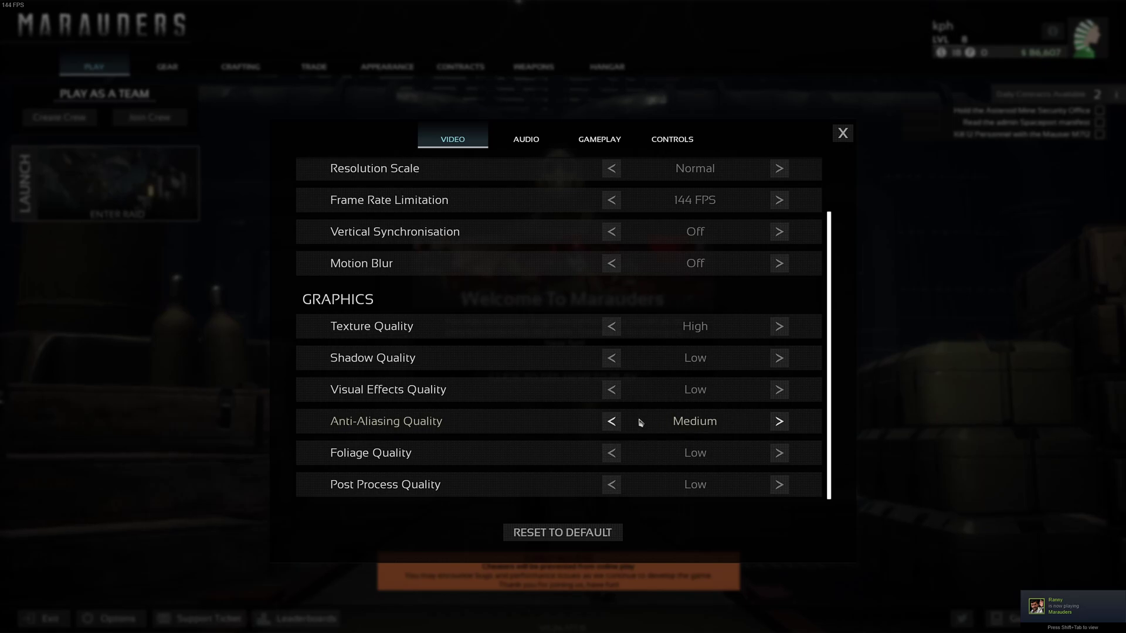
{"action": "left_click", "coordinate": [611, 421]}
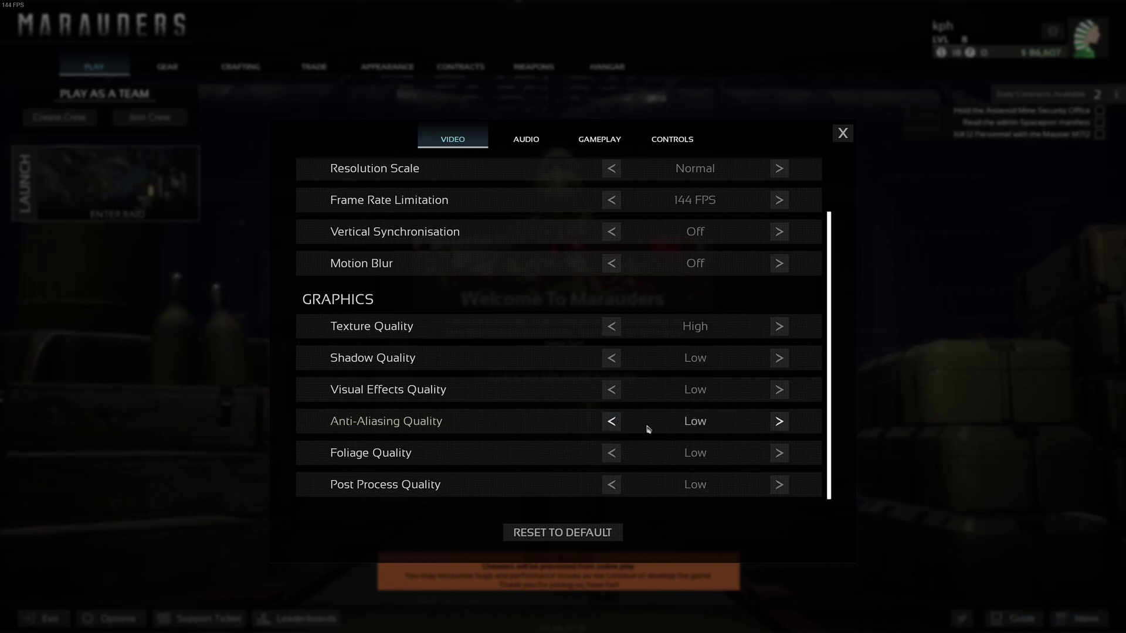
{"action": "left_click", "coordinate": [782, 423]}
{"action": "left_click", "coordinate": [781, 422]}
{"action": "left_click", "coordinate": [614, 425]}
{"action": "left_click", "coordinate": [613, 425]}
{"action": "left_click", "coordinate": [780, 422]}
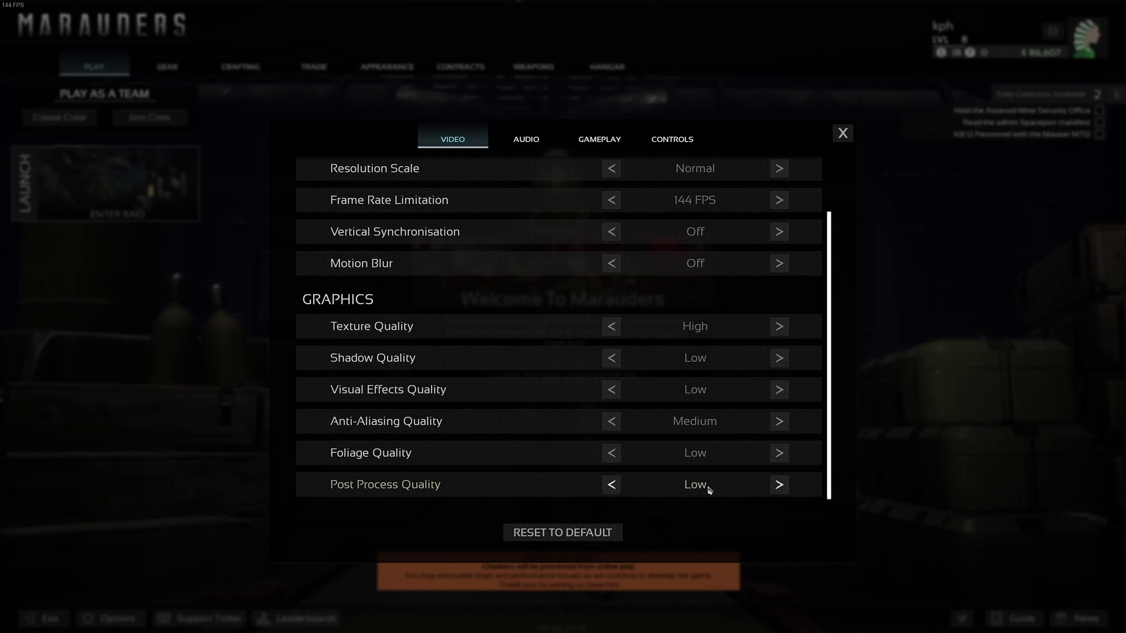
{"action": "scroll", "coordinate": [721, 311], "scroll_direction": "up", "scroll_amount": 2}
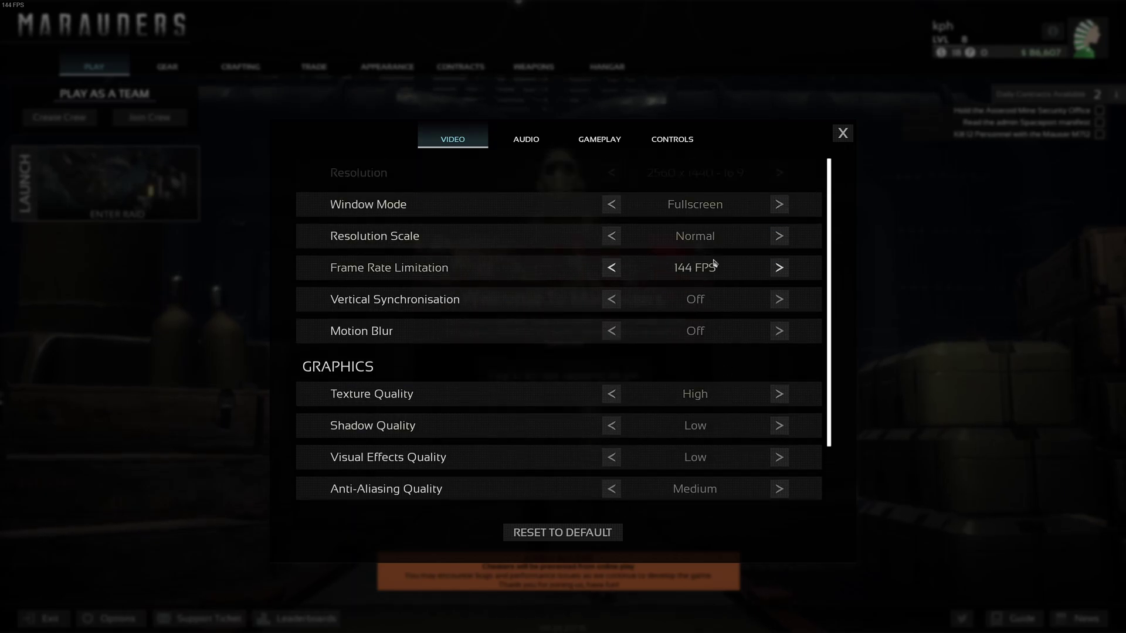
{"action": "scroll", "coordinate": [721, 340], "scroll_direction": "down", "scroll_amount": 2}
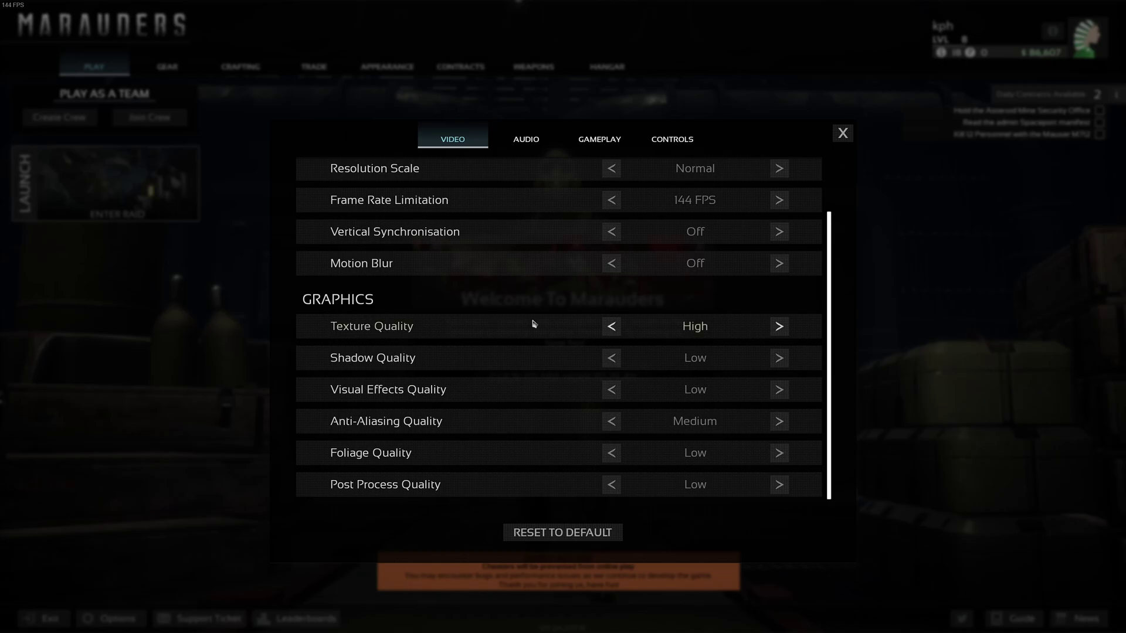